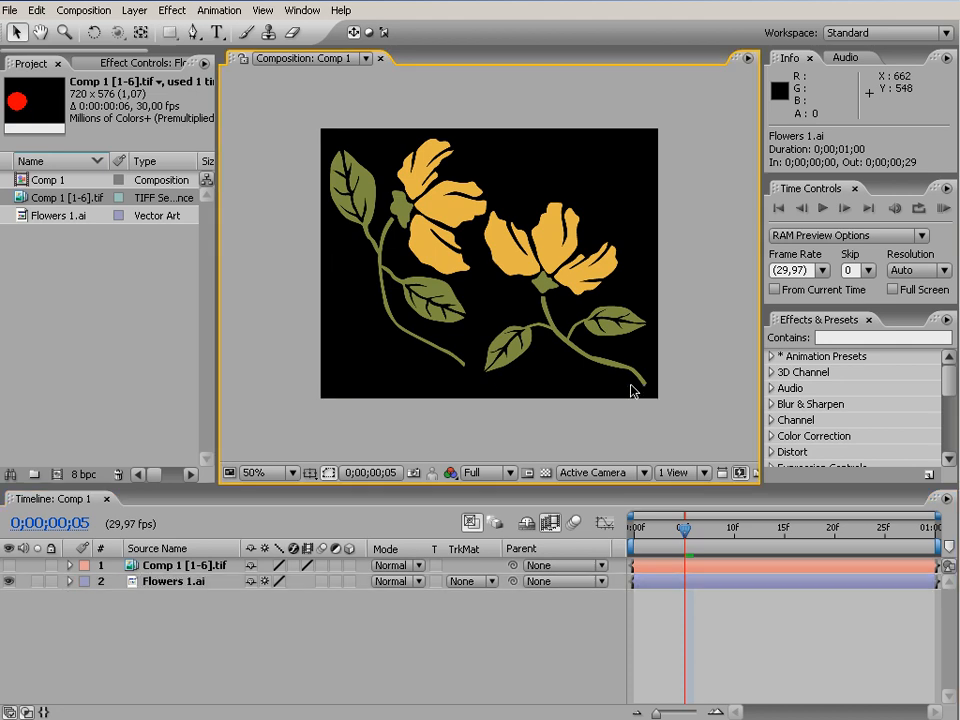
Scale the Flowers 1.ai layer down to about 240% and move it to about 208, 294 in the composition.
{"action": "left_click", "coordinate": [609, 364]}
{"action": "left_click_drag", "start_coordinate": [649, 389], "coordinate": [553, 321]}
{"action": "left_click_drag", "start_coordinate": [533, 269], "coordinate": [462, 272]}
Animate the position of the Flowers 1.ai layer from 208, 294 at frame 0 to about 554, 292 at frame 10.
{"action": "left_click", "coordinate": [776, 209]}
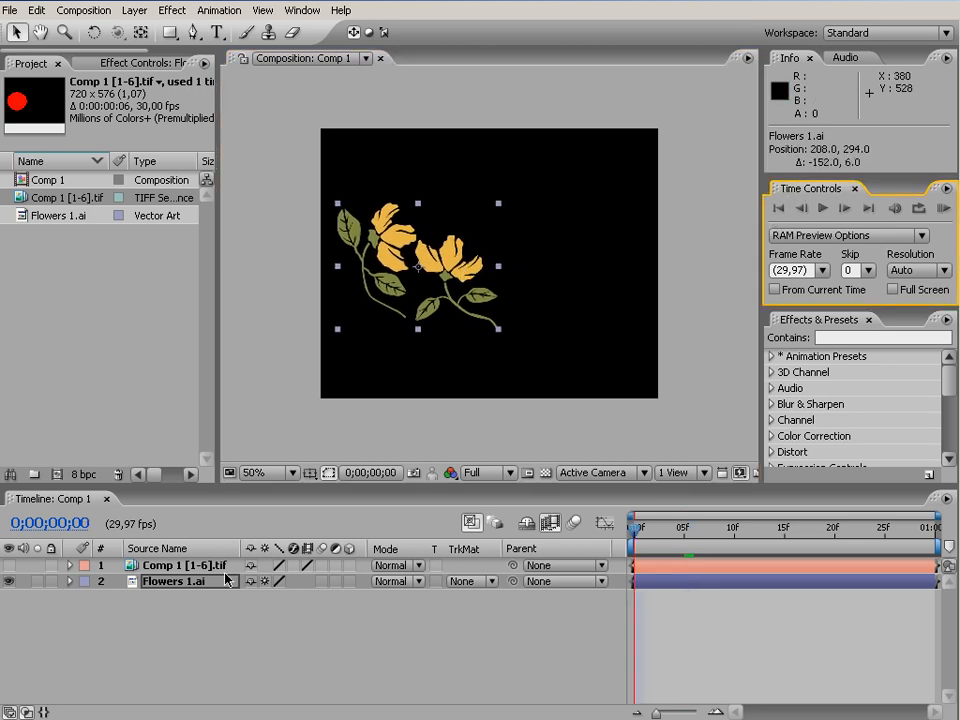
{"action": "left_click", "coordinate": [70, 582]}
{"action": "left_click", "coordinate": [85, 597]}
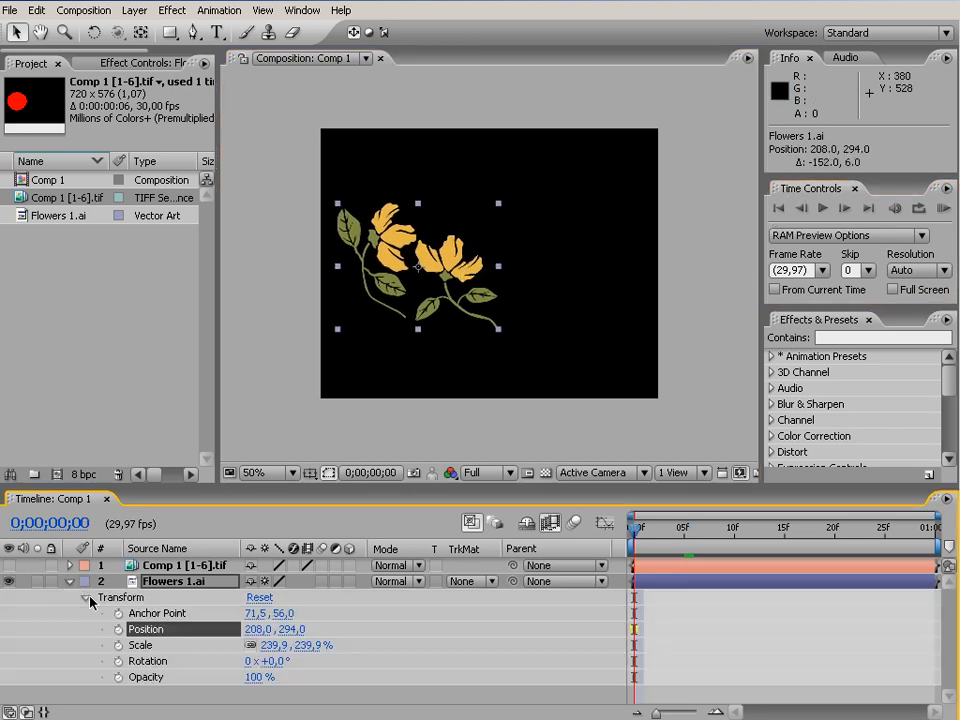
{"action": "left_click", "coordinate": [118, 629]}
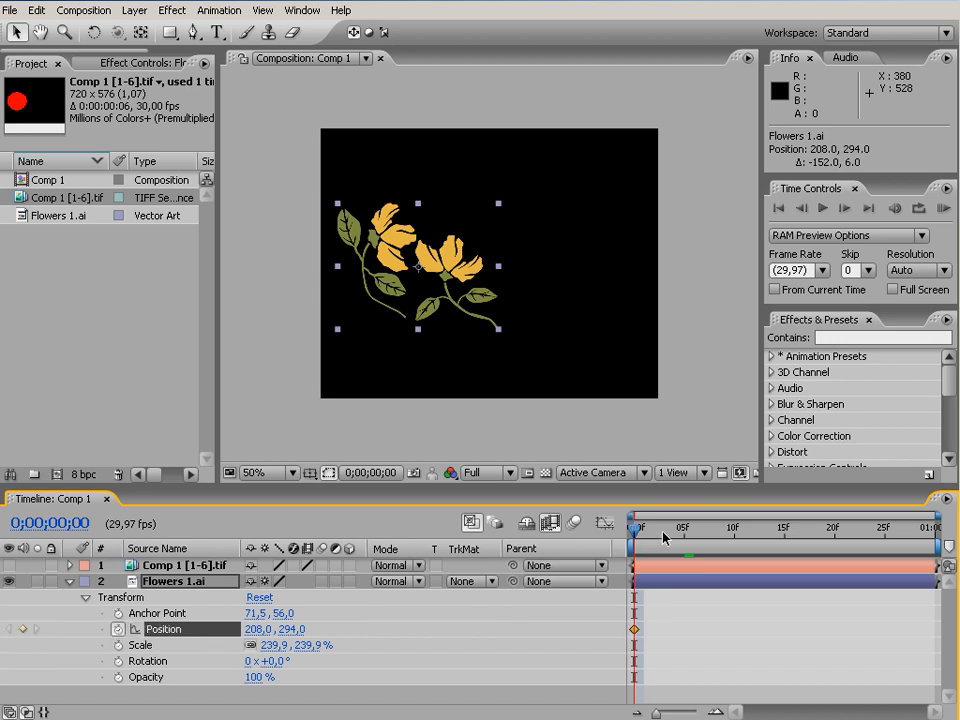
{"action": "left_click_drag", "start_coordinate": [636, 537], "coordinate": [737, 537]}
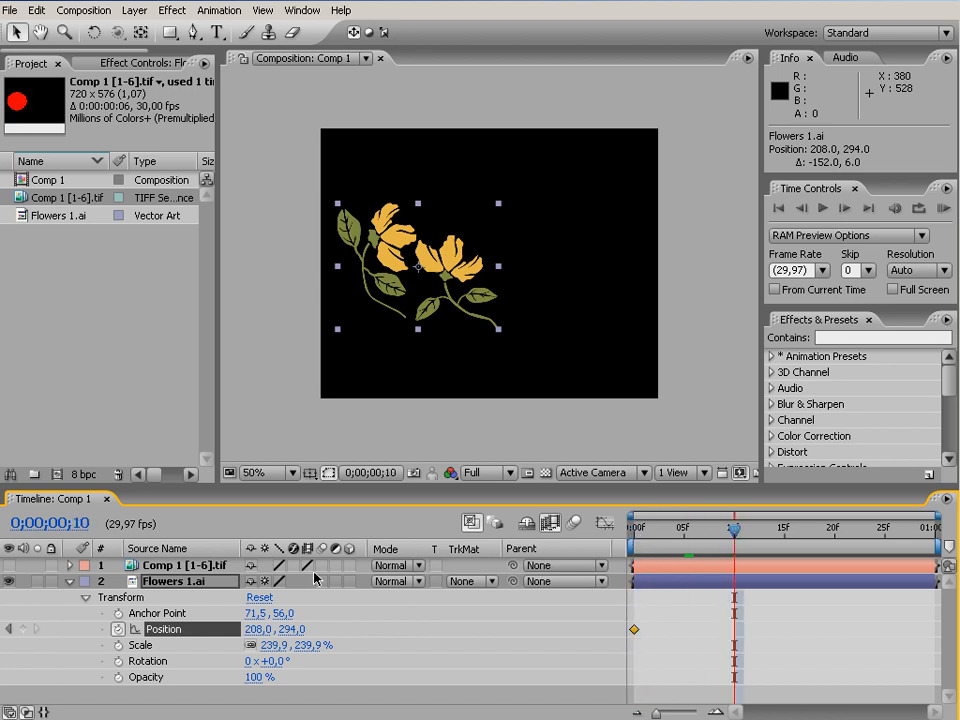
{"action": "left_click_drag", "start_coordinate": [455, 262], "coordinate": [622, 263]}
Enable motion blur for the Flowers 1.ai layer and for the whole composition, starting from frame 0.
{"action": "left_click", "coordinate": [262, 473]}
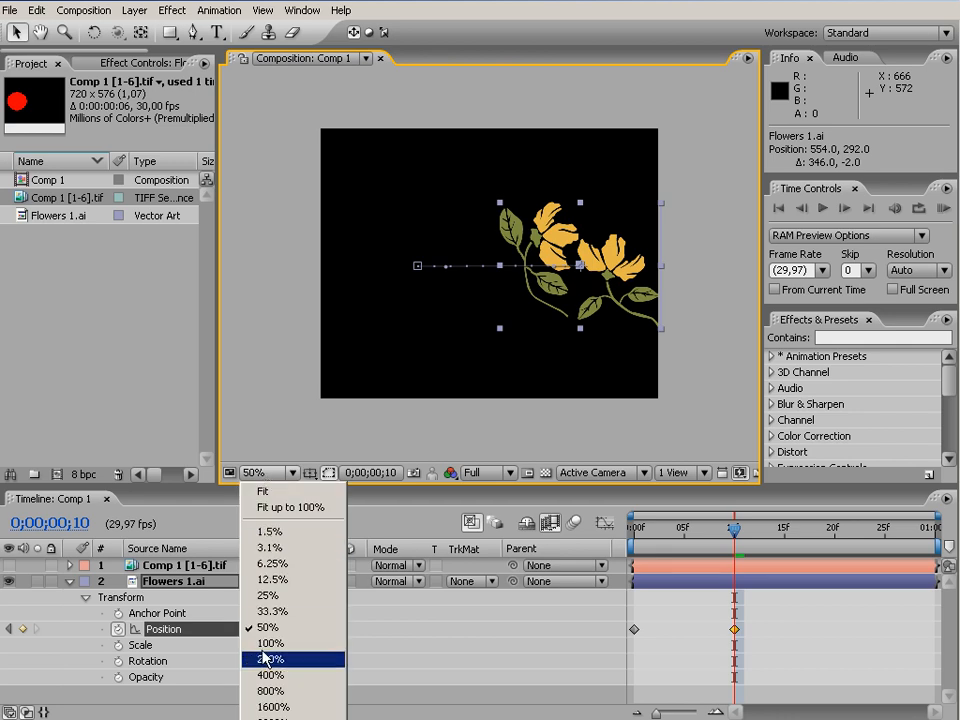
{"action": "left_click", "coordinate": [268, 643]}
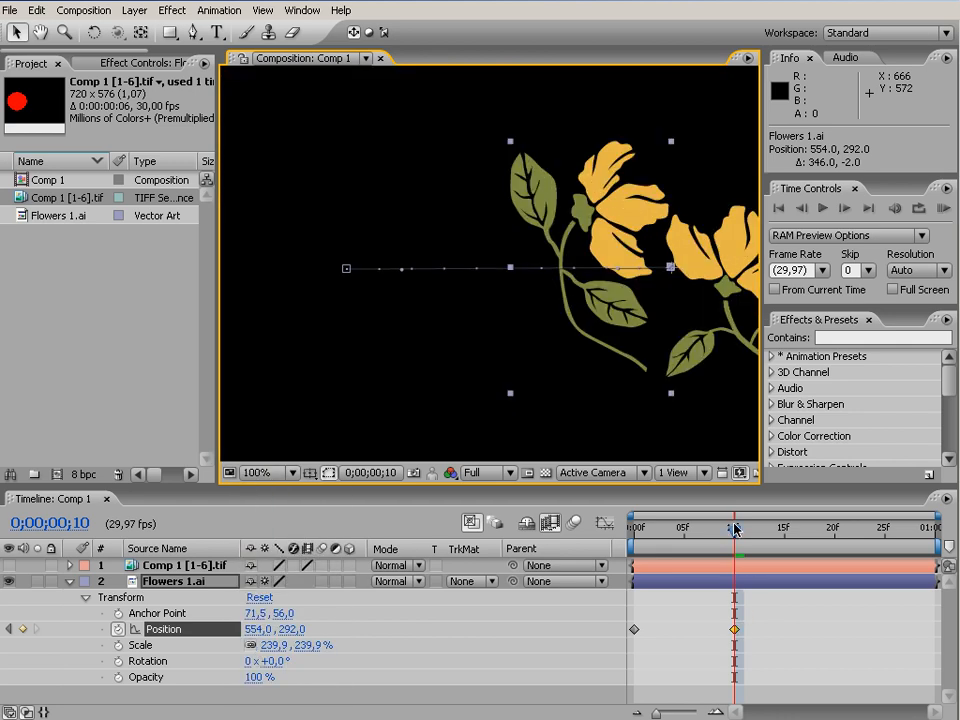
{"action": "left_click_drag", "start_coordinate": [733, 533], "coordinate": [633, 533]}
{"action": "left_click", "coordinate": [70, 581]}
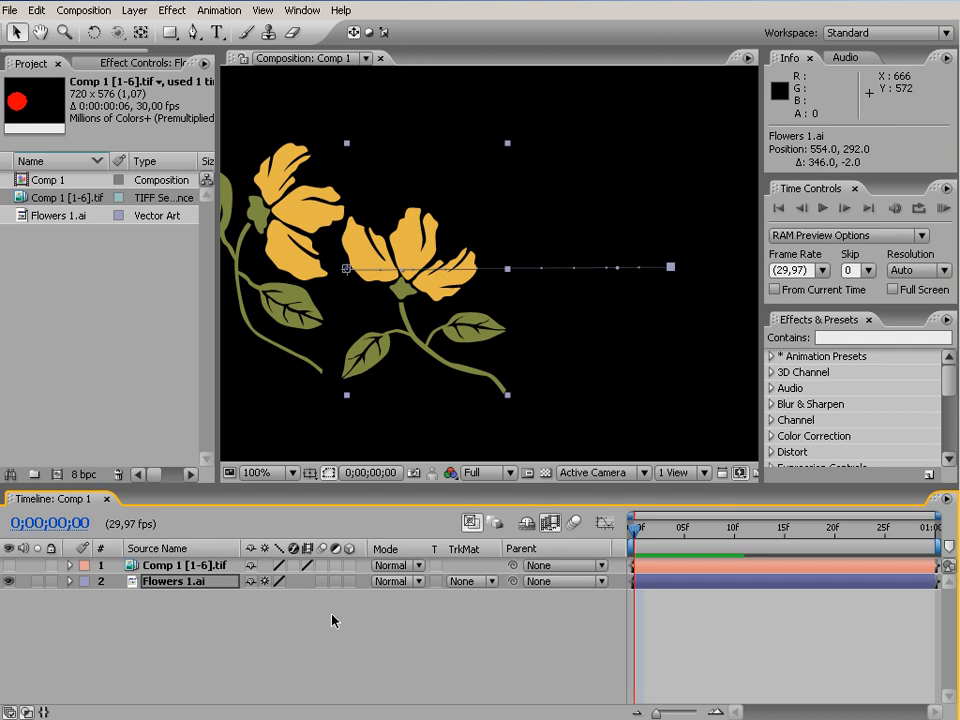
{"action": "left_click", "coordinate": [322, 581]}
{"action": "left_click", "coordinate": [575, 524]}
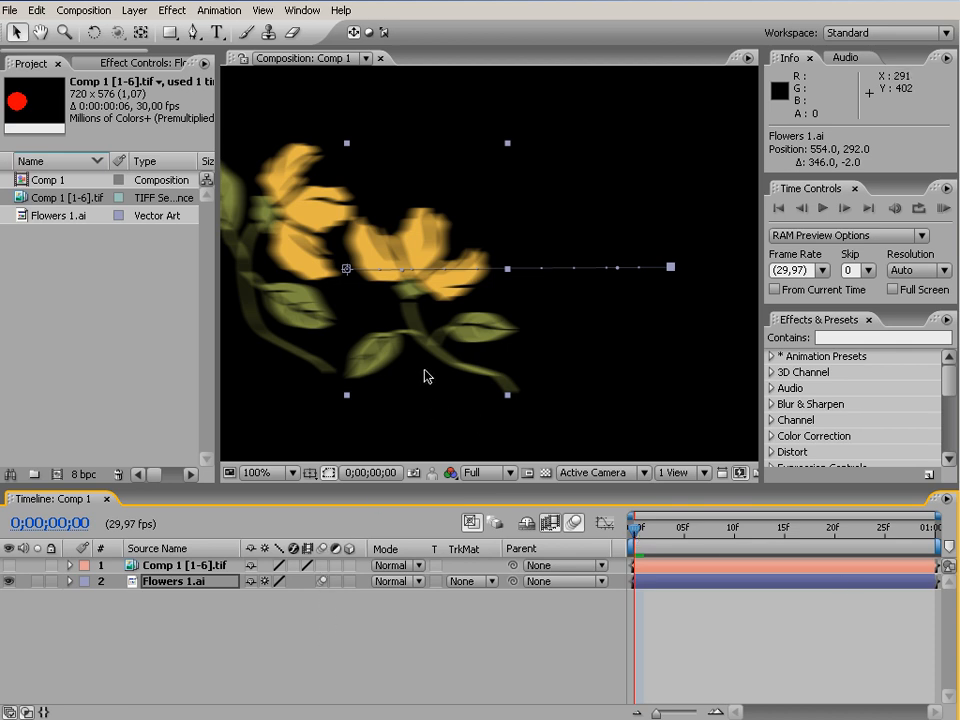
Compare the moving flowers with and without layer motion blur up to frame 4, leaving the layer's motion blur off.
{"action": "left_click", "coordinate": [322, 582]}
{"action": "left_click", "coordinate": [322, 582]}
{"action": "left_click_drag", "start_coordinate": [638, 537], "coordinate": [678, 540]}
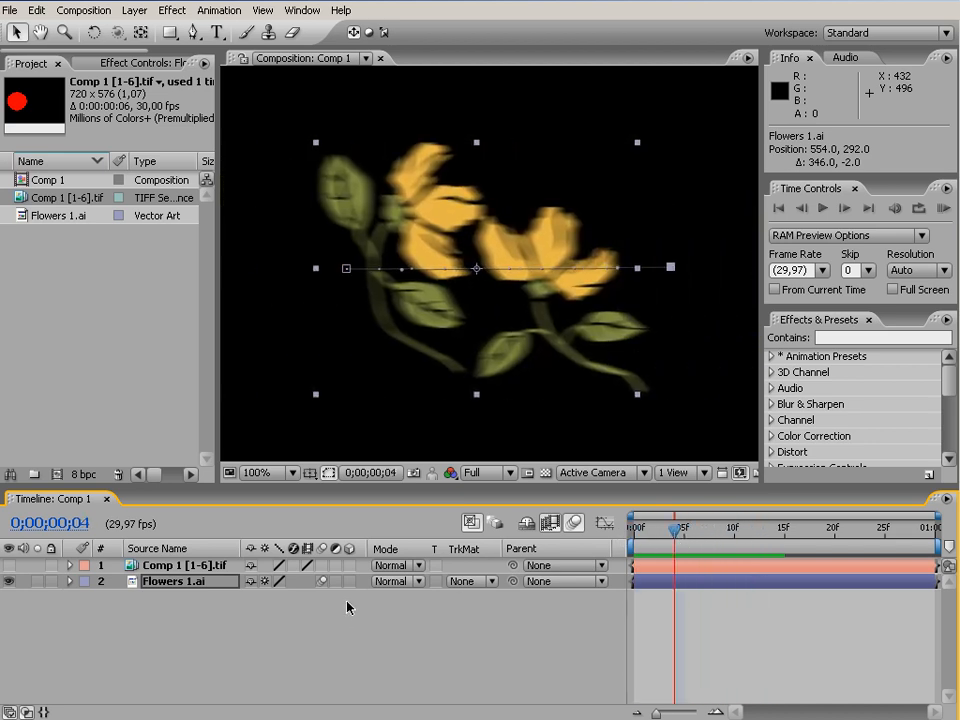
{"action": "left_click", "coordinate": [322, 583]}
{"action": "left_click", "coordinate": [322, 583]}
{"action": "left_click", "coordinate": [322, 585]}
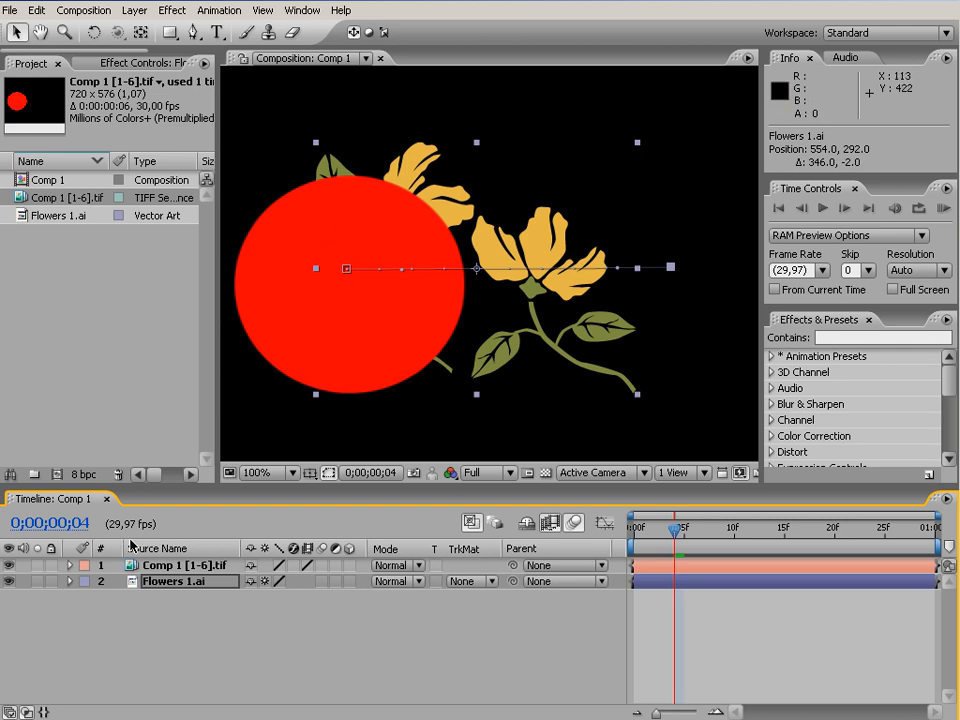
Add an adjustment layer above the Comp 1 [1-6].tif layer and try its adjustment switch off and on.
{"action": "left_click", "coordinate": [175, 566]}
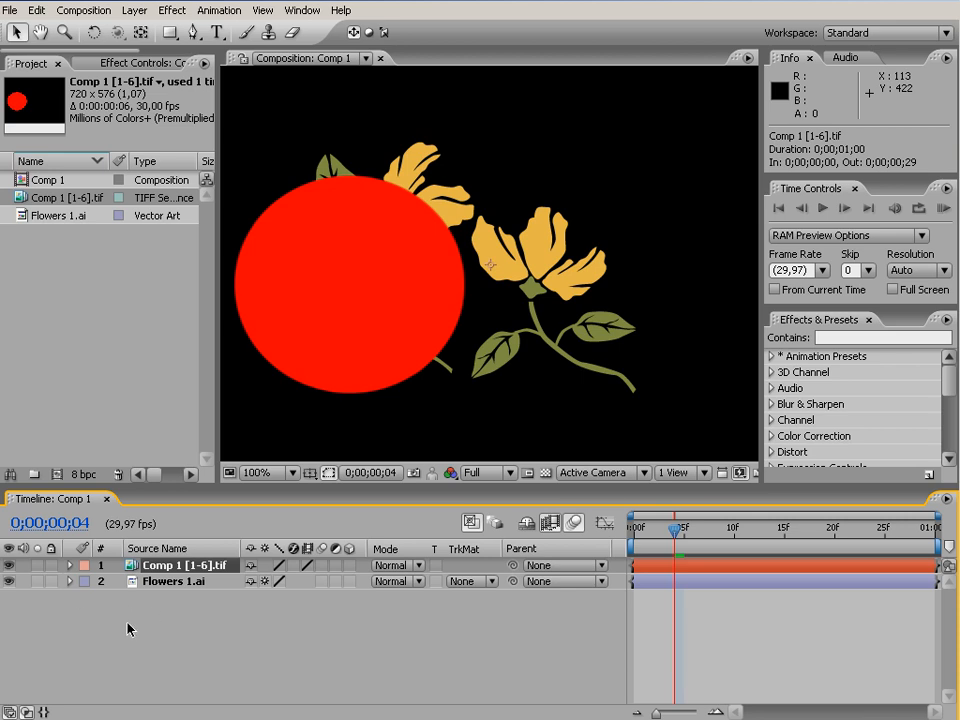
{"action": "right_click", "coordinate": [157, 636]}
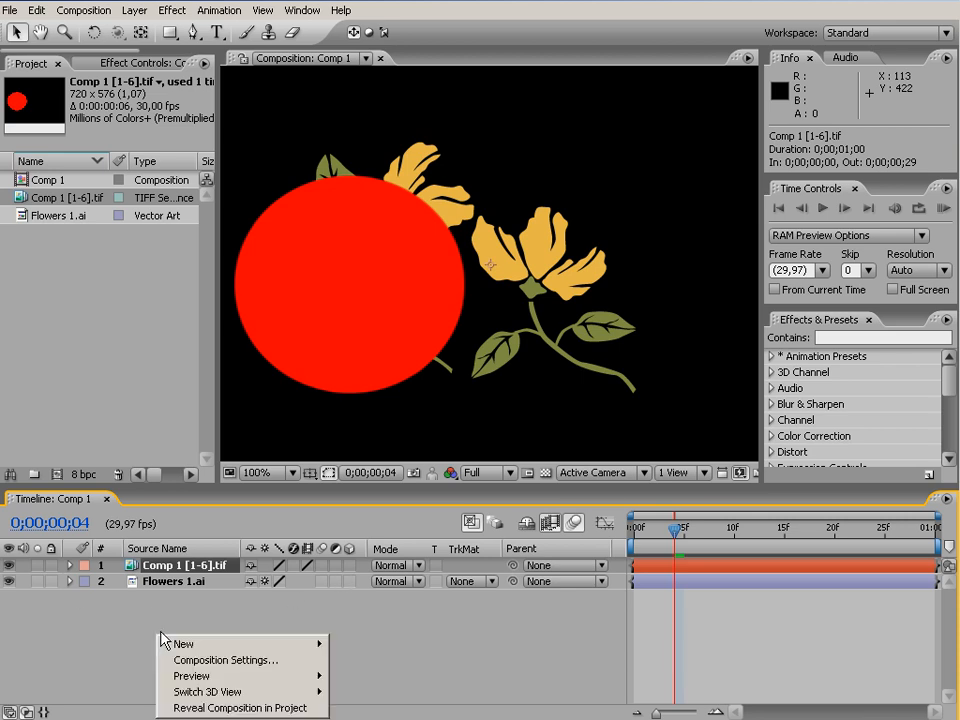
{"action": "mouse_move", "coordinate": [259, 648]}
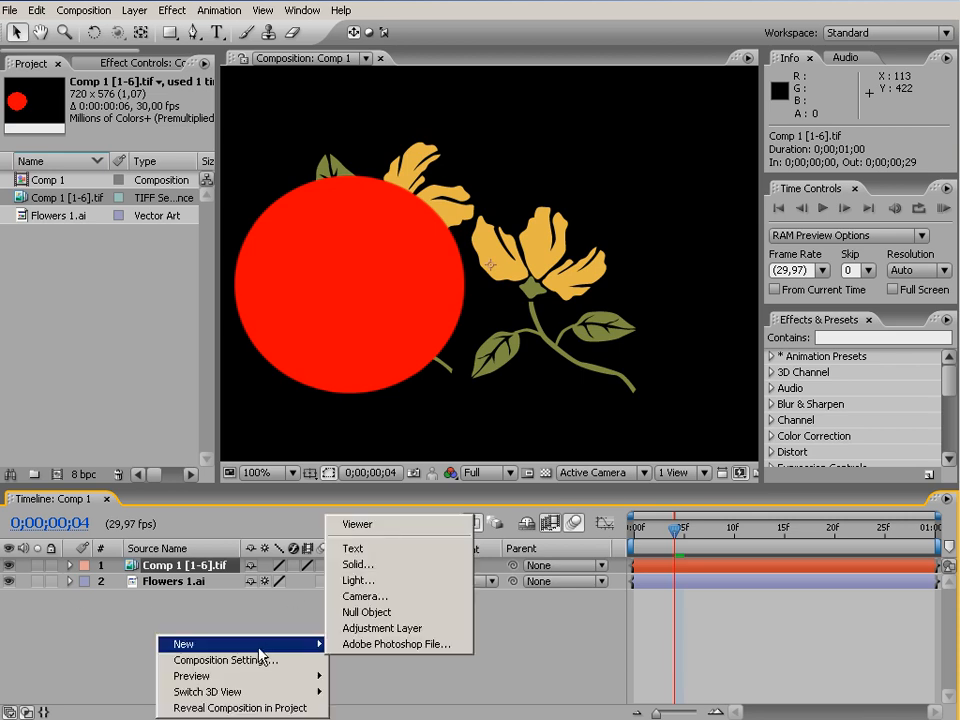
{"action": "left_click", "coordinate": [362, 630]}
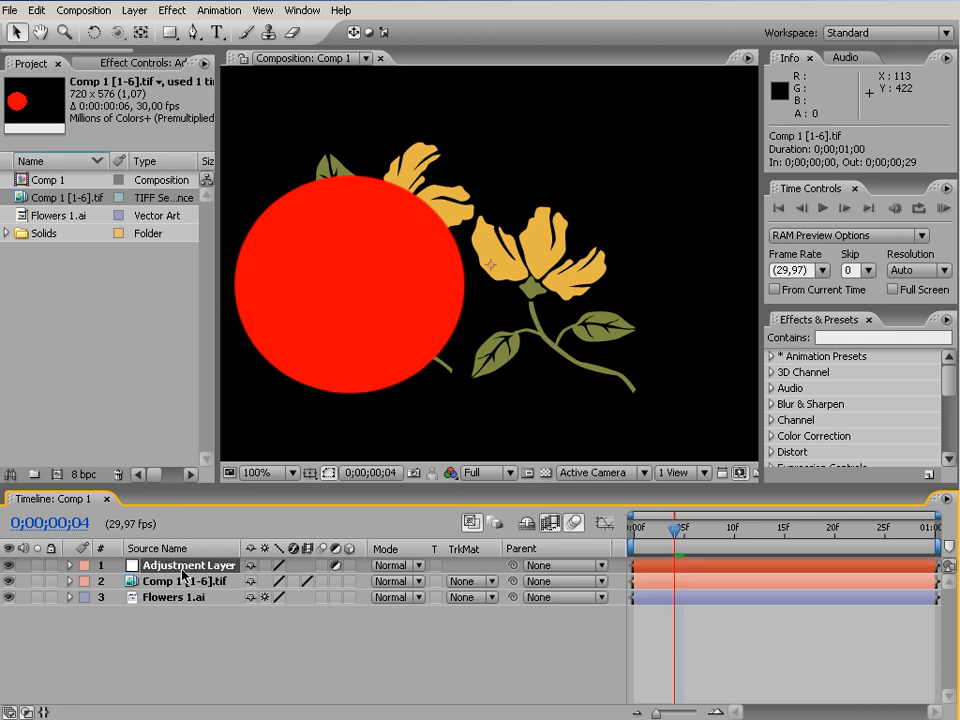
{"action": "left_click", "coordinate": [334, 566]}
{"action": "left_click", "coordinate": [334, 566]}
Apply the Bulge effect to the adjustment layer with a horizontal radius of about 162, vertical radius of about 172 and height of 2.0.
{"action": "right_click", "coordinate": [197, 571]}
{"action": "mouse_move", "coordinate": [271, 540]}
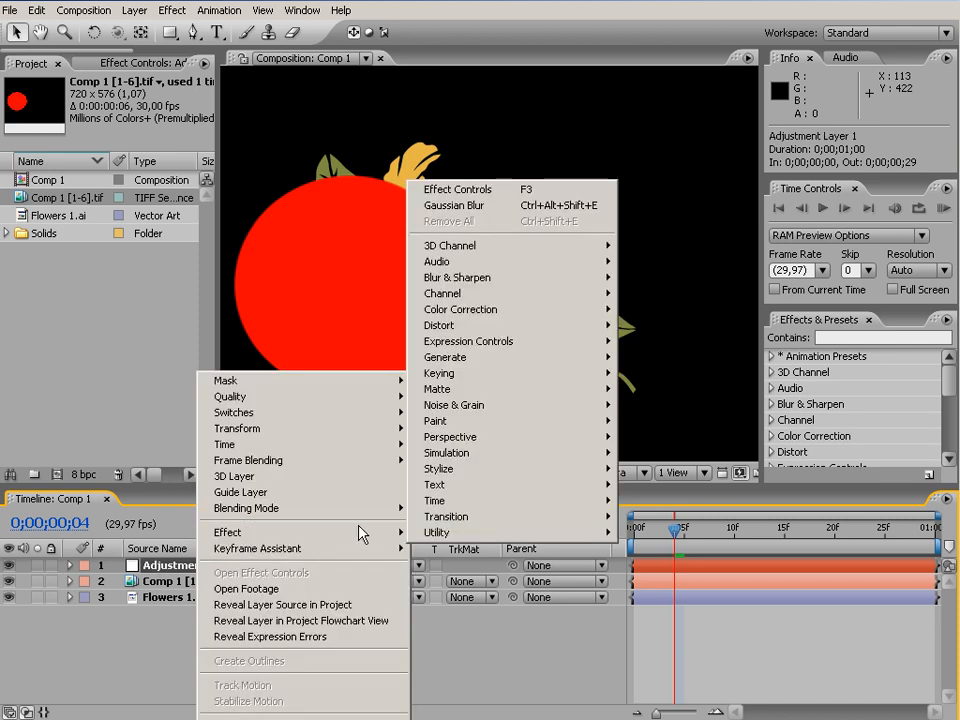
{"action": "mouse_move", "coordinate": [546, 331]}
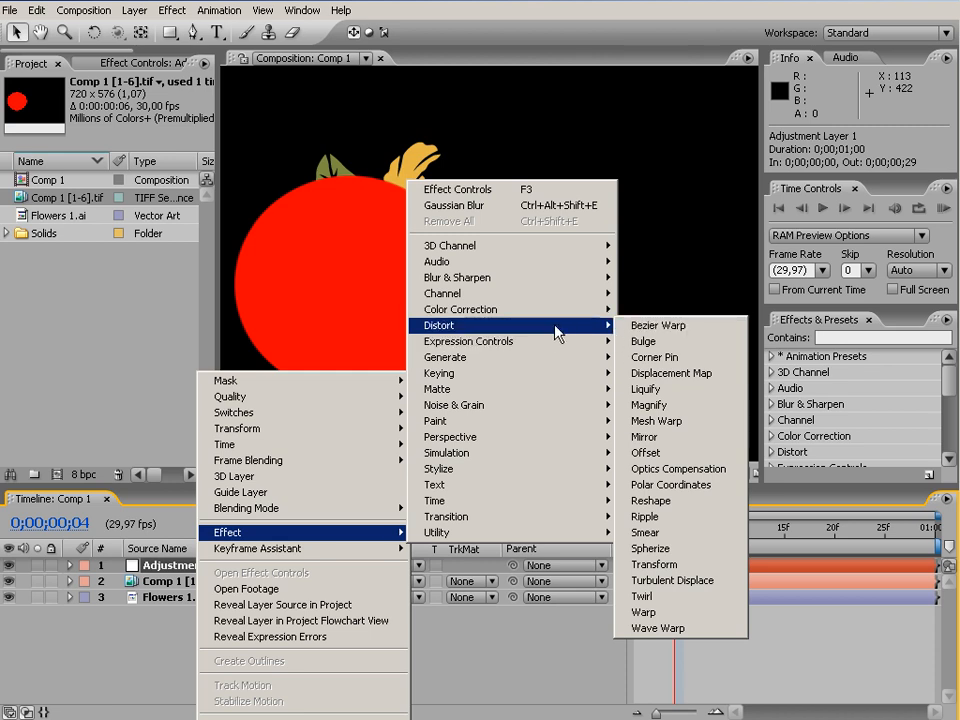
{"action": "left_click", "coordinate": [670, 343]}
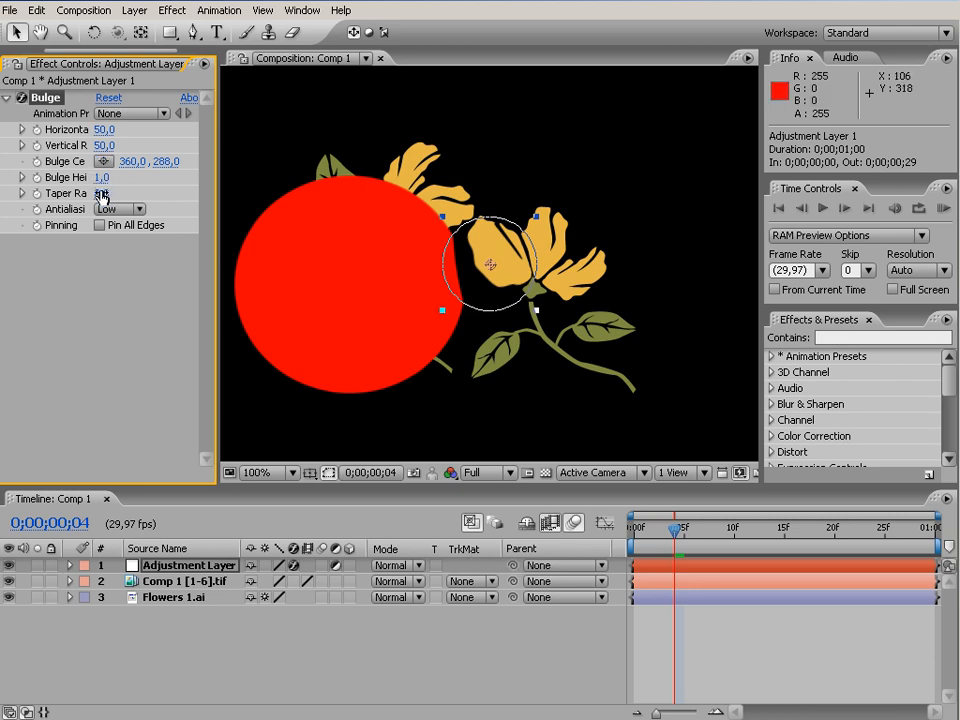
{"action": "left_click_drag", "start_coordinate": [443, 313], "coordinate": [339, 429]}
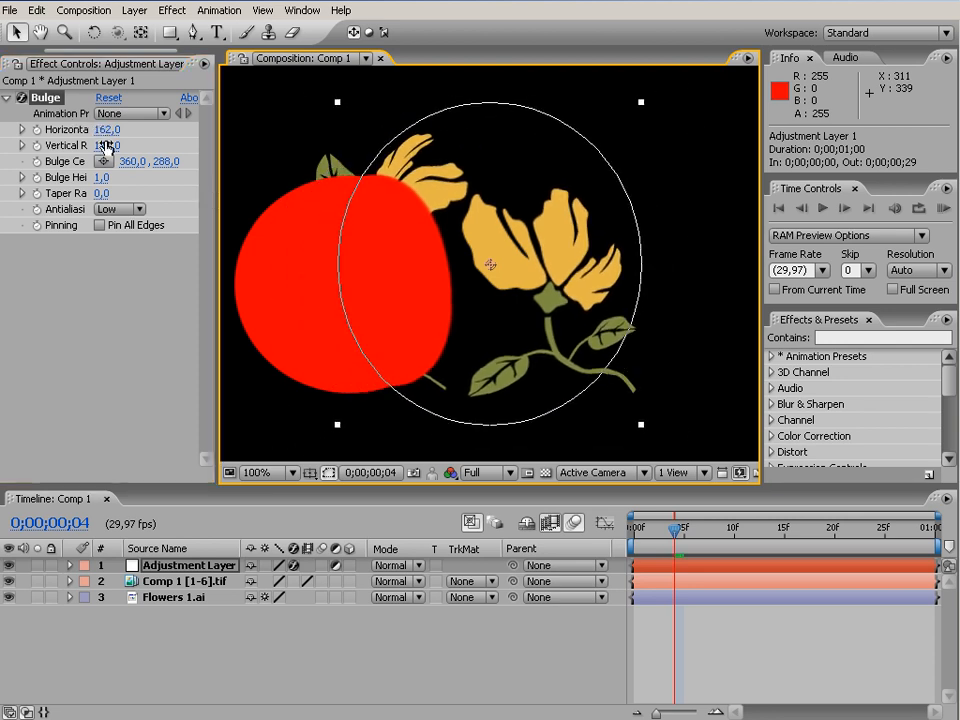
{"action": "left_click_drag", "start_coordinate": [103, 183], "coordinate": [360, 643]}
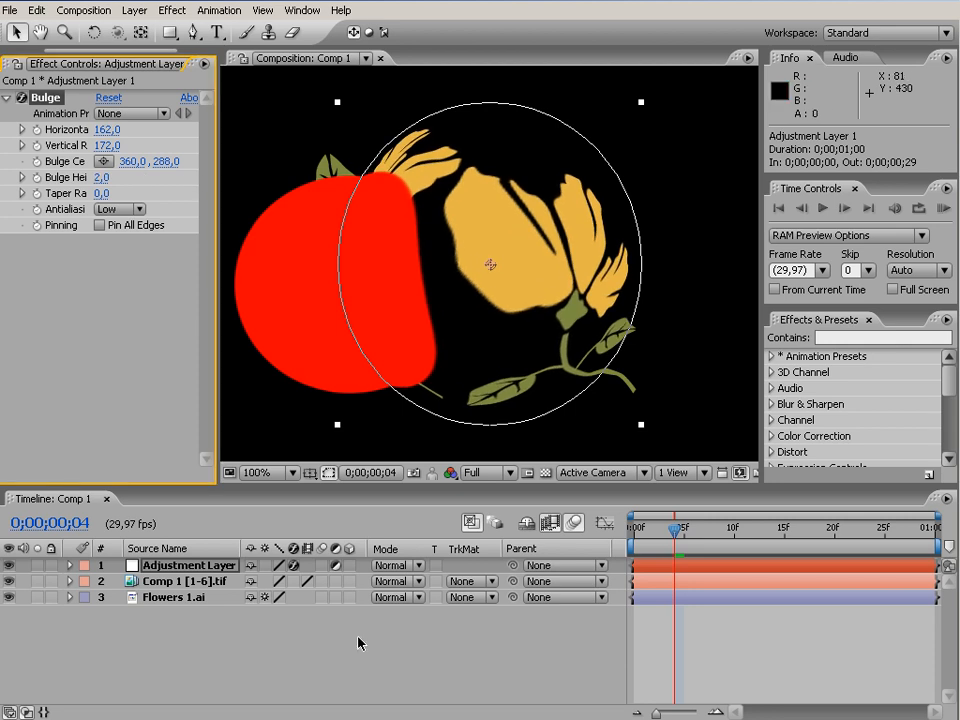
Compare the image with the adjustment layer's adjustment switch and visibility turned off and on.
{"action": "left_click", "coordinate": [336, 566]}
{"action": "left_click", "coordinate": [336, 566]}
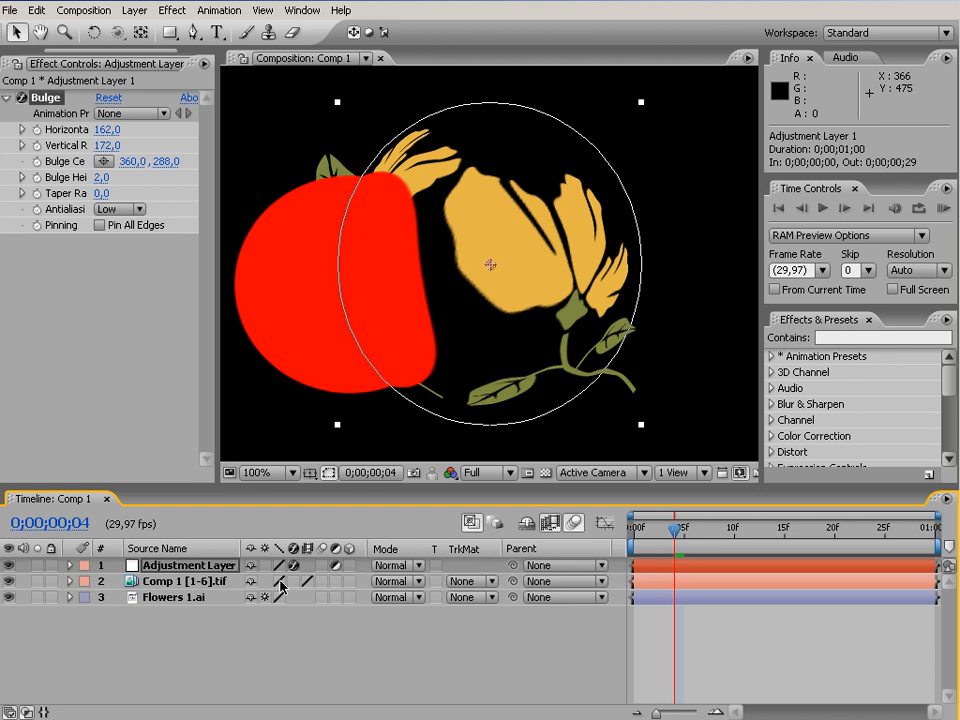
{"action": "left_click", "coordinate": [10, 566]}
{"action": "left_click", "coordinate": [10, 566]}
Select all layers sharing the adjustment layer's Sunset label and hide both of them.
{"action": "left_click", "coordinate": [85, 567]}
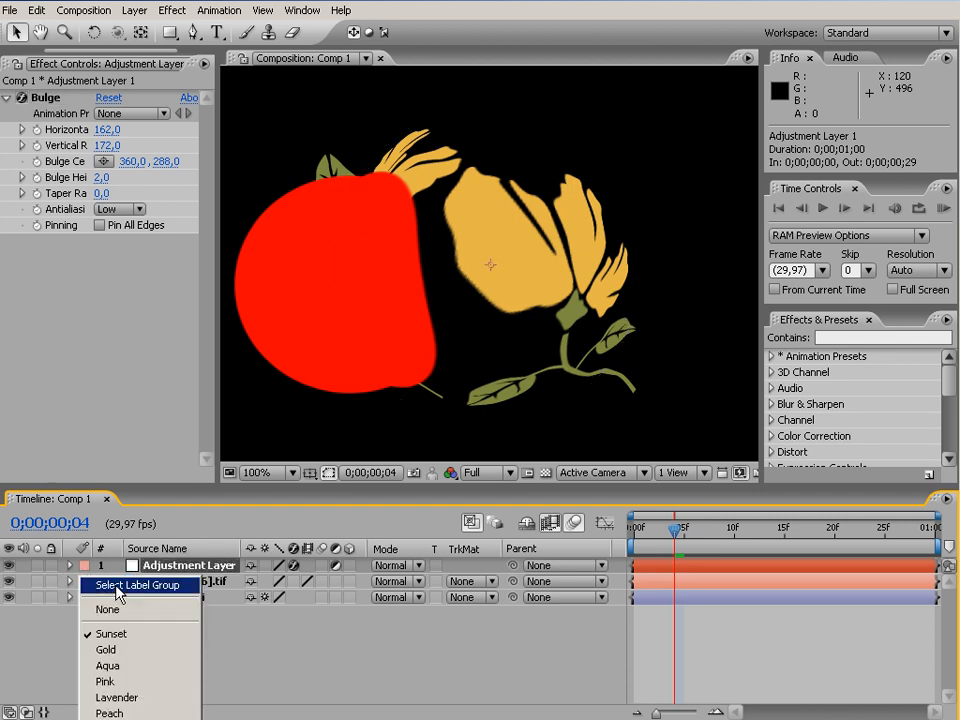
{"action": "left_click", "coordinate": [103, 522]}
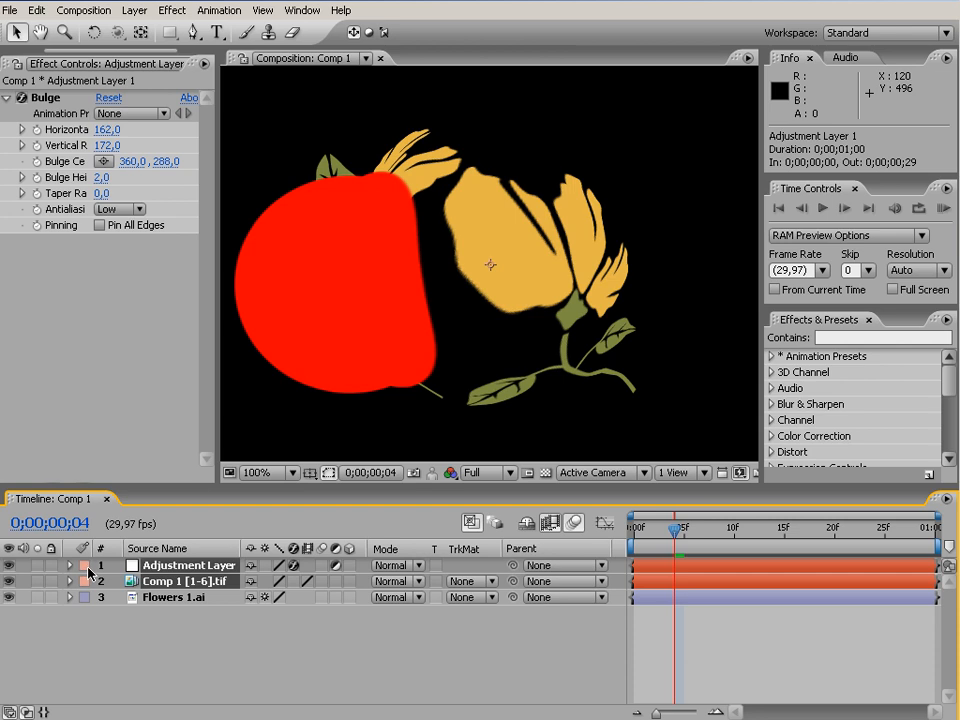
{"action": "left_click", "coordinate": [85, 567]}
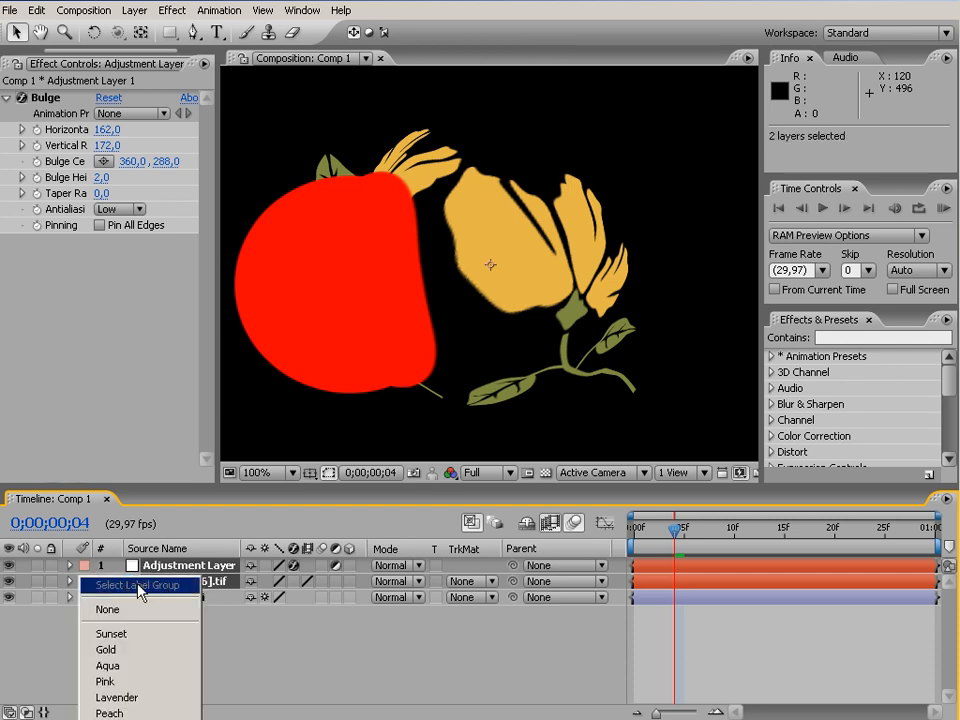
{"action": "left_click_drag", "start_coordinate": [9, 565], "coordinate": [9, 581]}
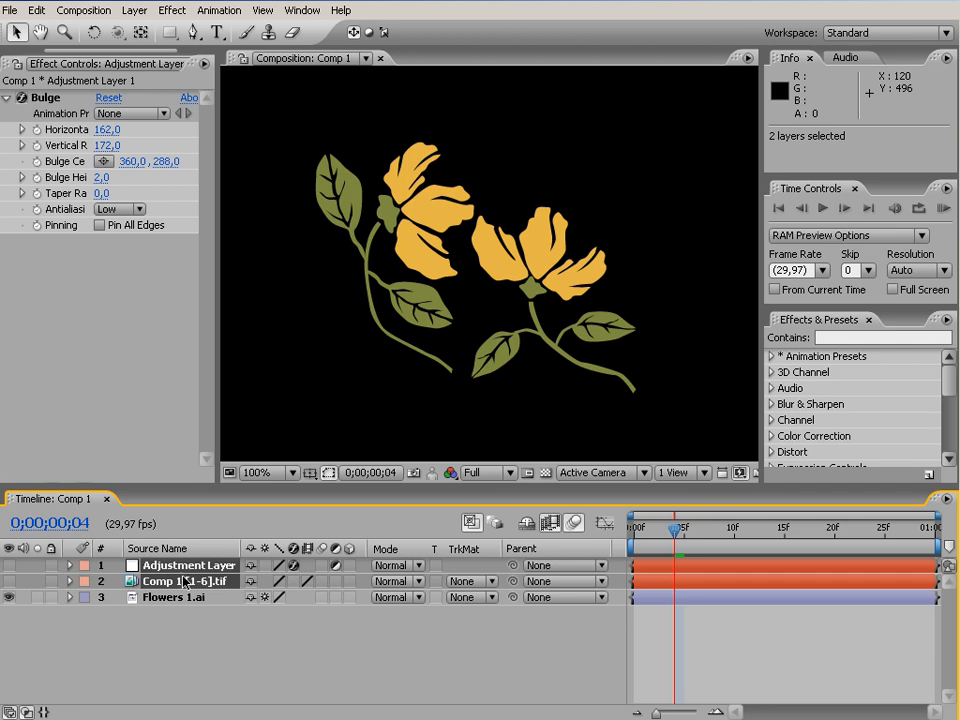
Try the shy and quality switches on the two hidden layers.
{"action": "left_click", "coordinate": [249, 566]}
{"action": "left_click", "coordinate": [252, 580]}
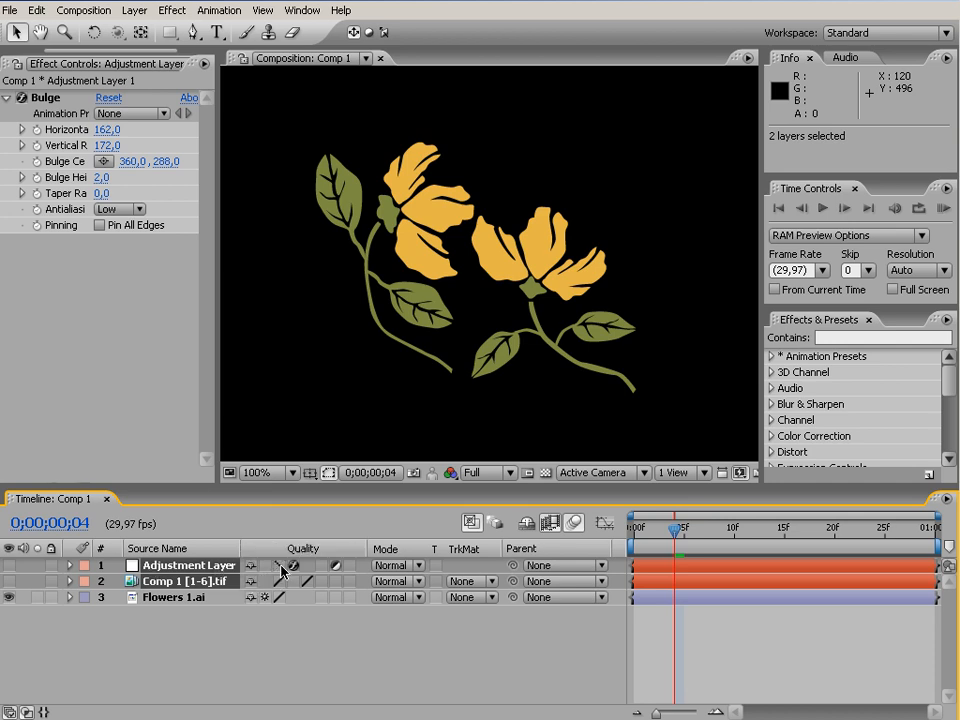
{"action": "left_click", "coordinate": [280, 565]}
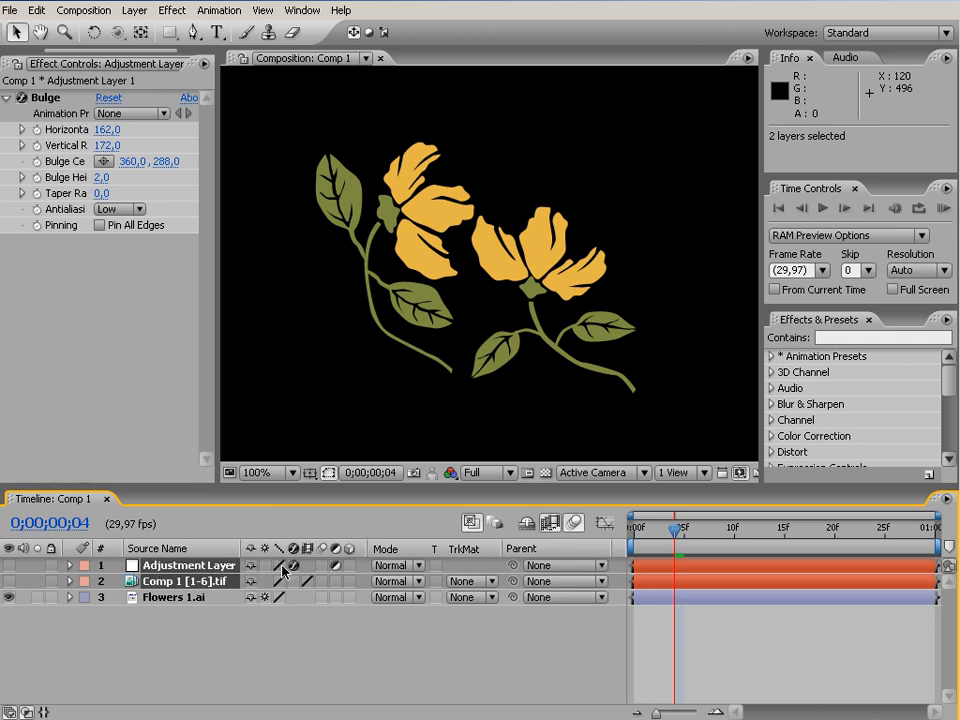
Try Comp 1 [1-6].tif as an adjustment layer with a Gaussian Blur of 44.9, and make the layer visible.
{"action": "left_click", "coordinate": [336, 583]}
{"action": "left_click", "coordinate": [261, 690]}
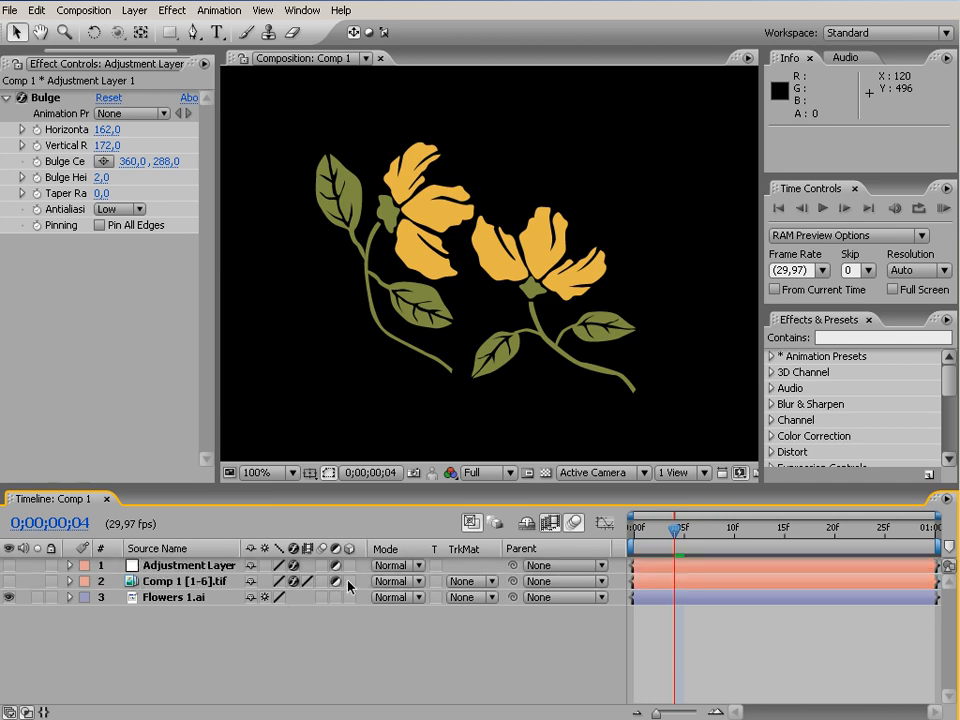
{"action": "left_click", "coordinate": [157, 584]}
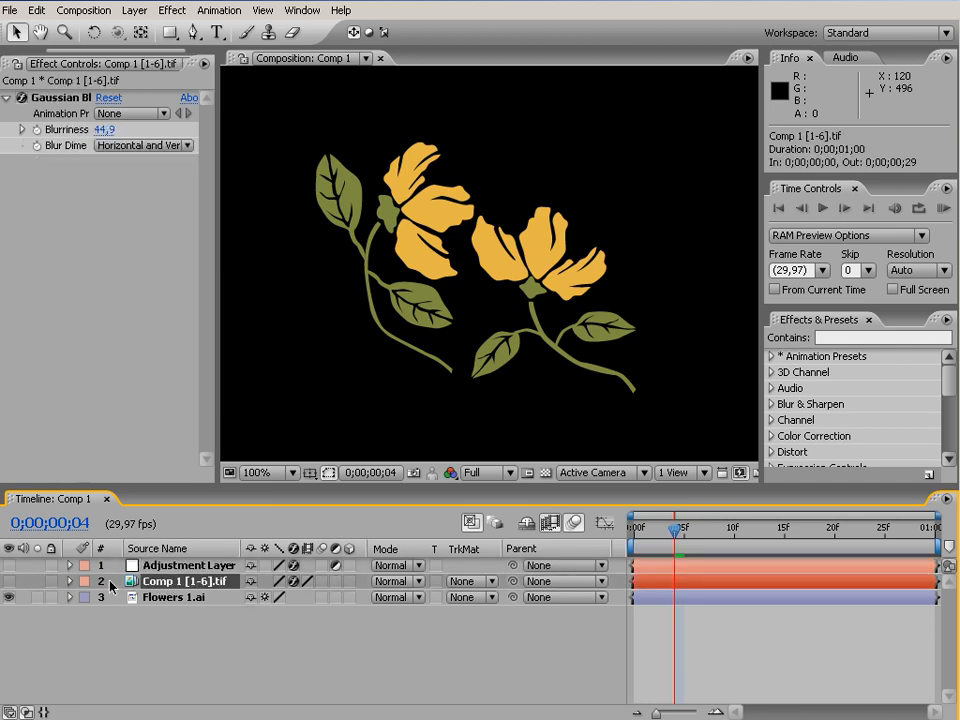
{"action": "left_click", "coordinate": [8, 582]}
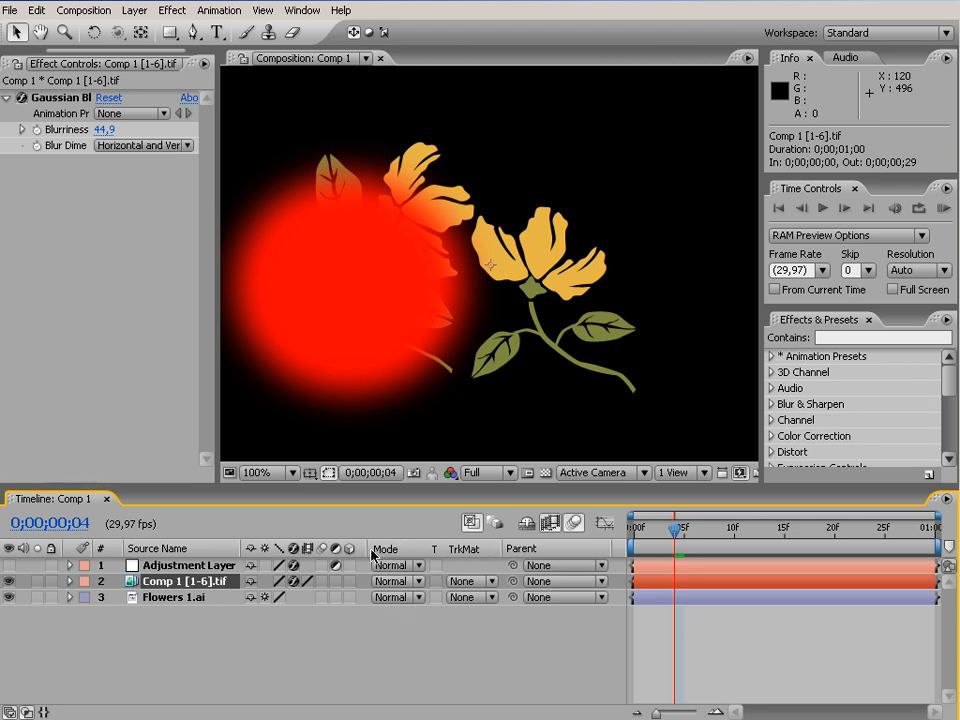
Try the Add blending mode on the Comp 1 [1-6].tif layer and change it to Lighten.
{"action": "left_click", "coordinate": [491, 582]}
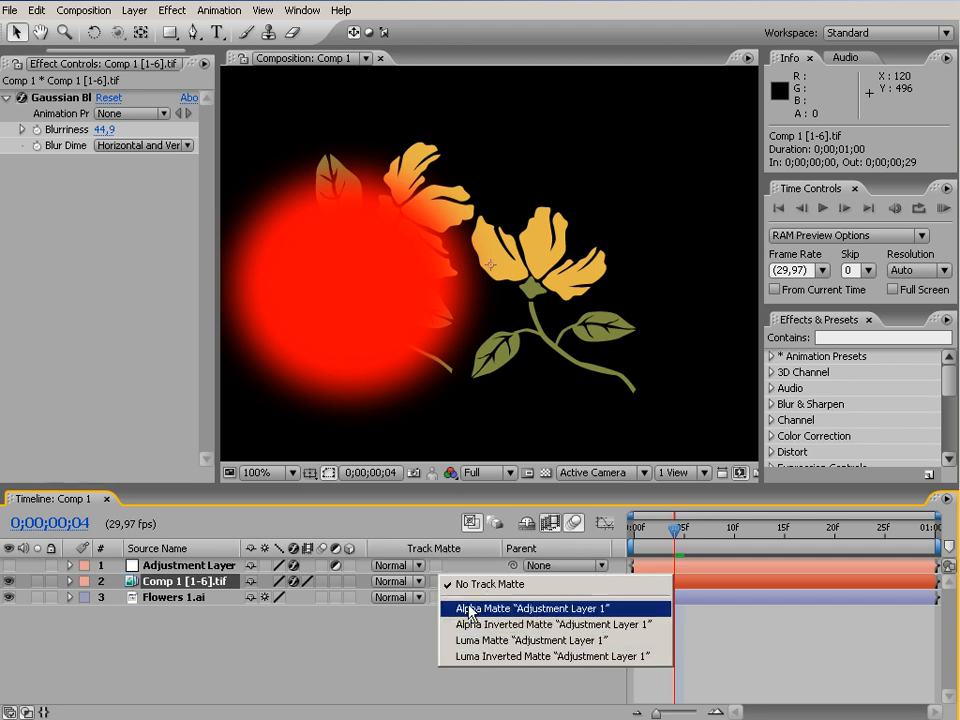
{"action": "left_click", "coordinate": [400, 631]}
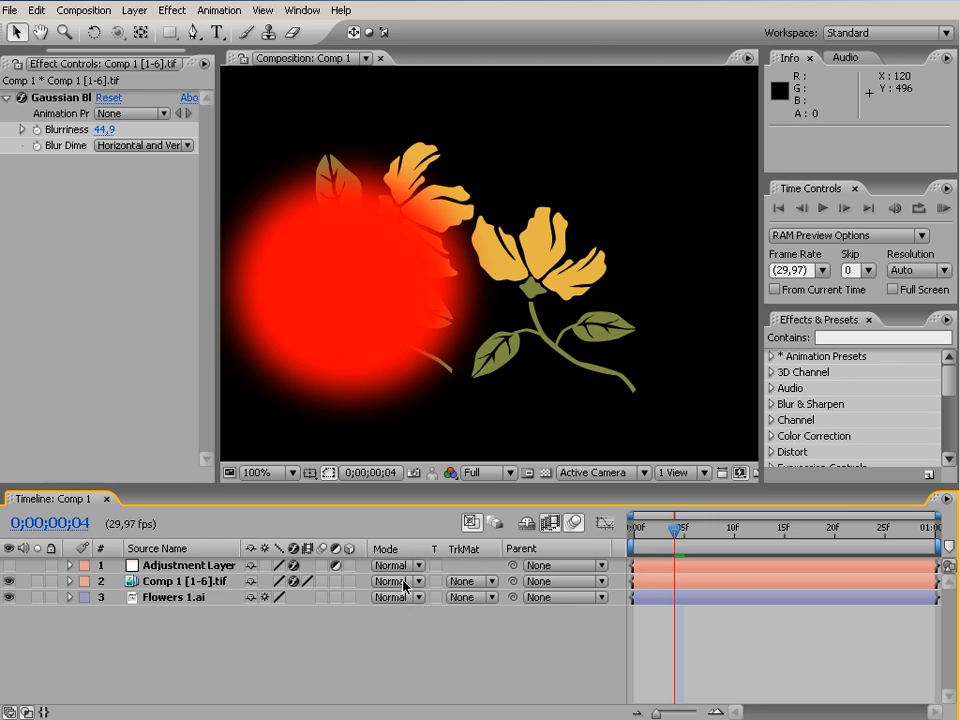
{"action": "left_click", "coordinate": [398, 584]}
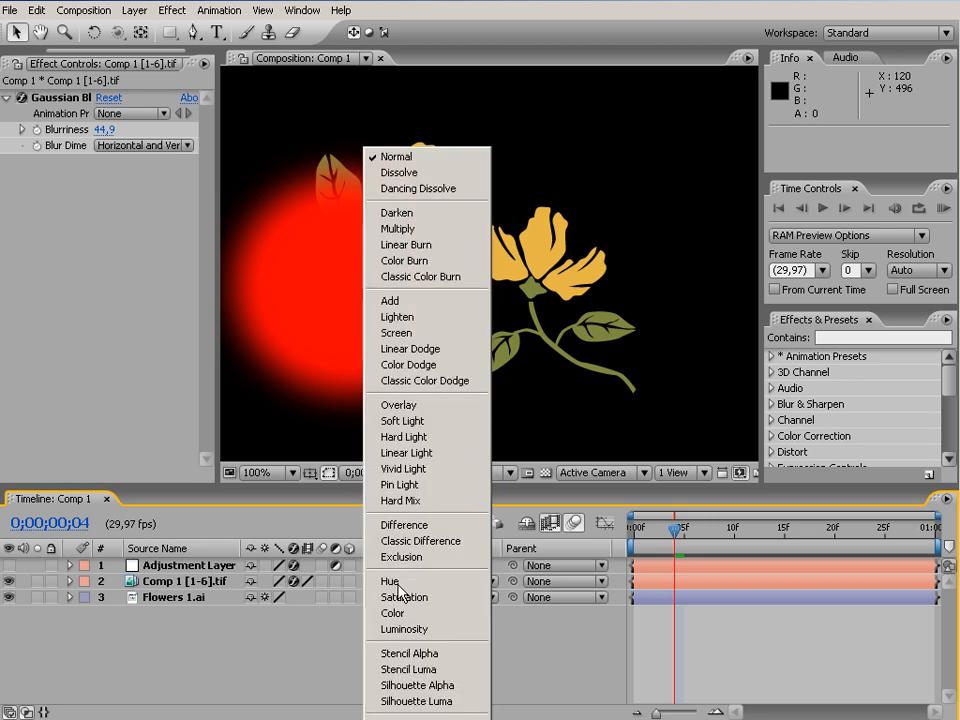
{"action": "left_click", "coordinate": [395, 300]}
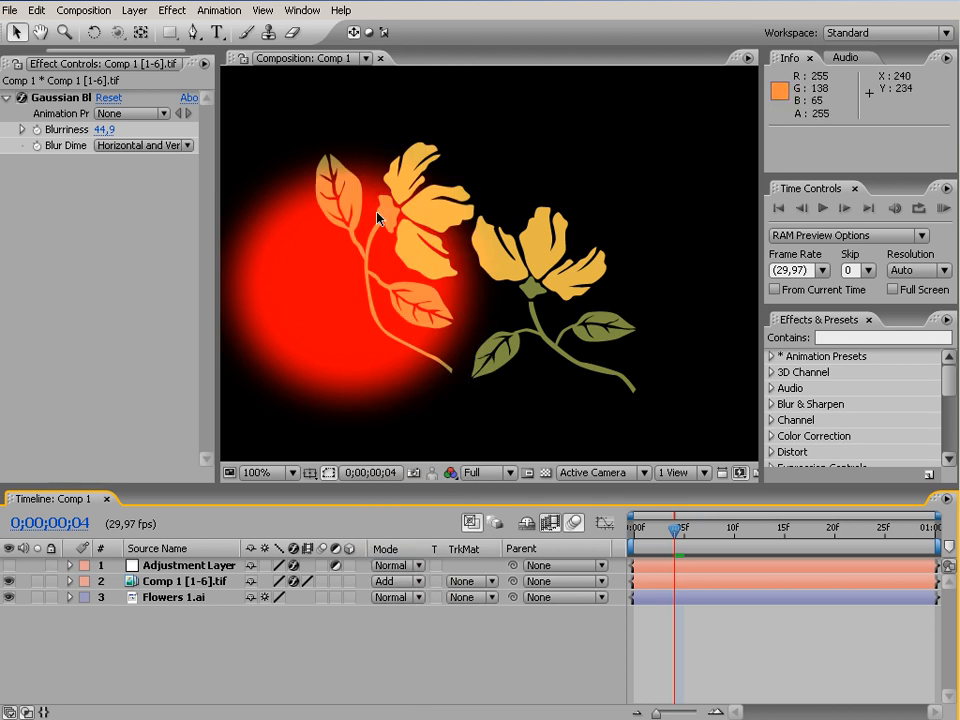
{"action": "left_click", "coordinate": [400, 581]}
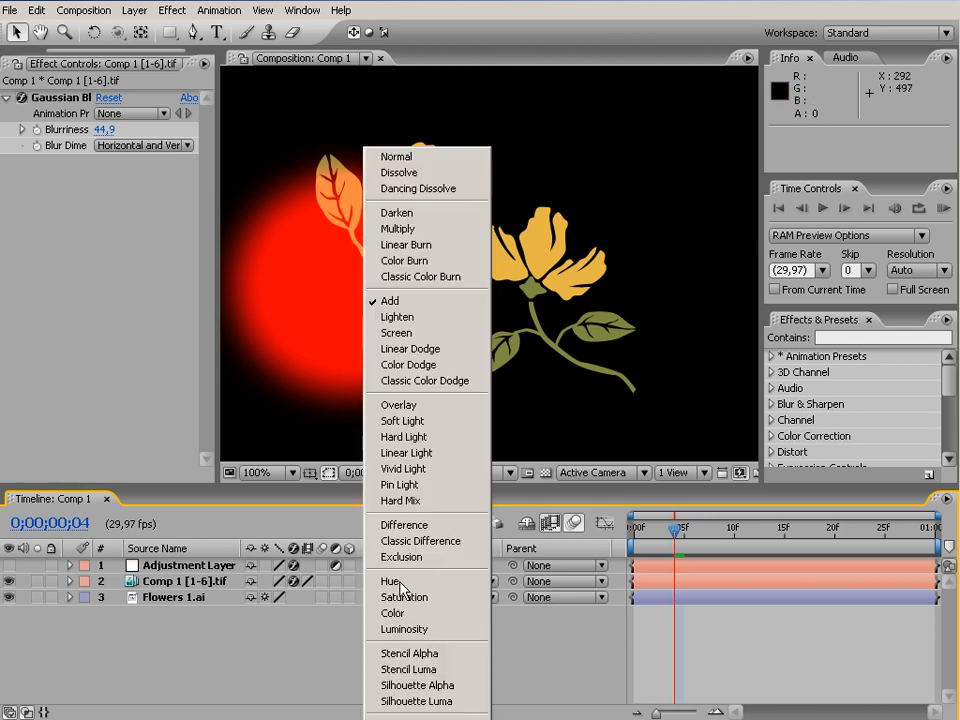
{"action": "left_click", "coordinate": [424, 316]}
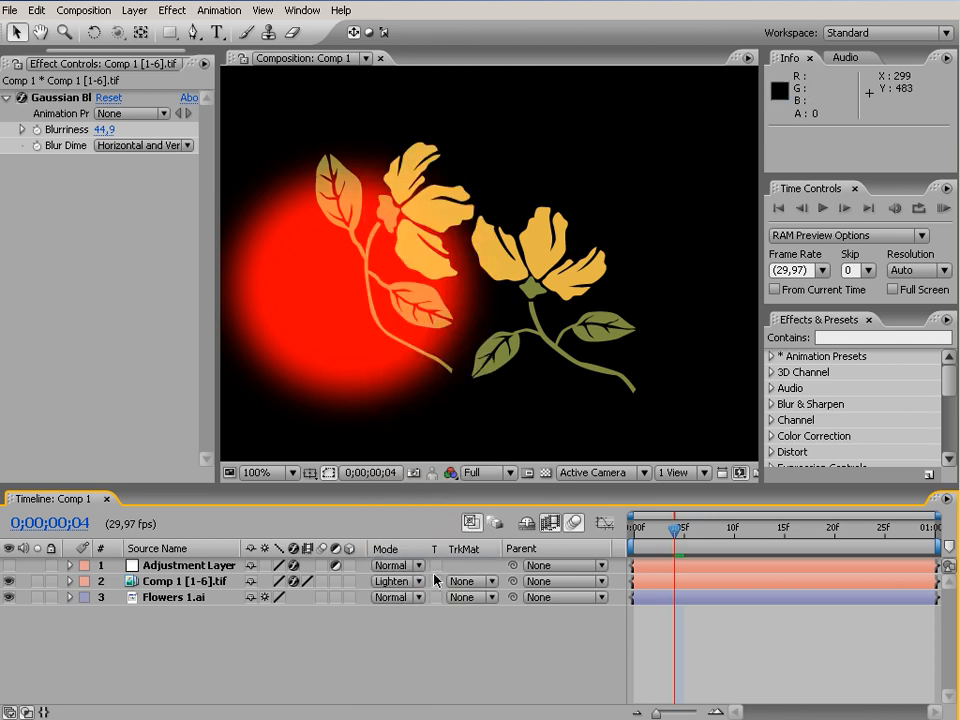
Try the Darken blending mode on the Comp 1 [1-6].tif layer and change it to Multiply.
{"action": "left_click", "coordinate": [393, 583]}
{"action": "left_click", "coordinate": [443, 216]}
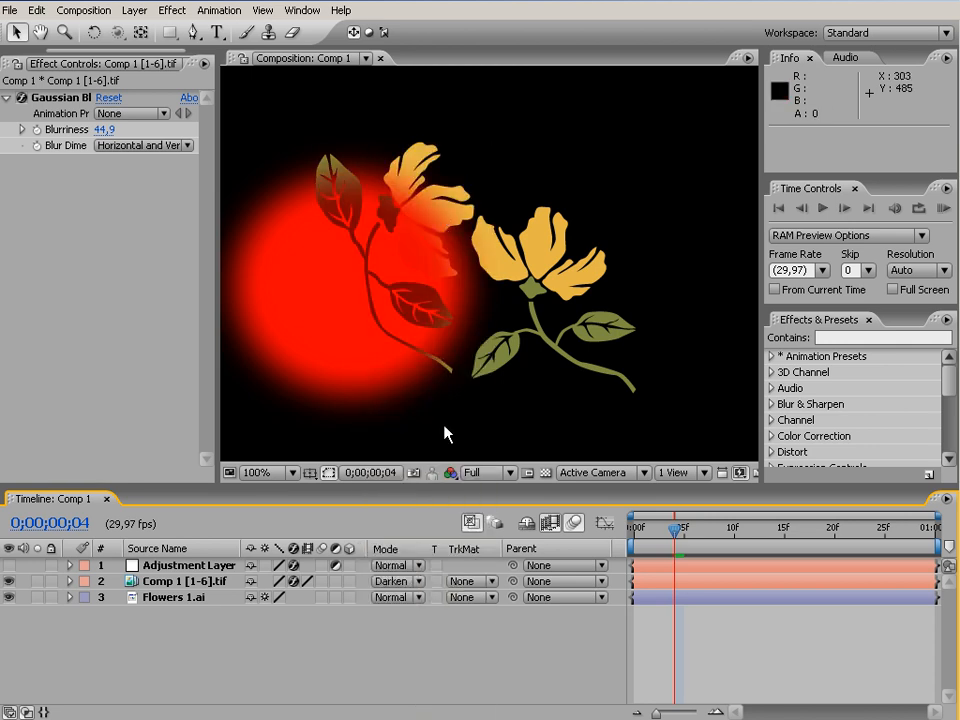
{"action": "left_click", "coordinate": [391, 588]}
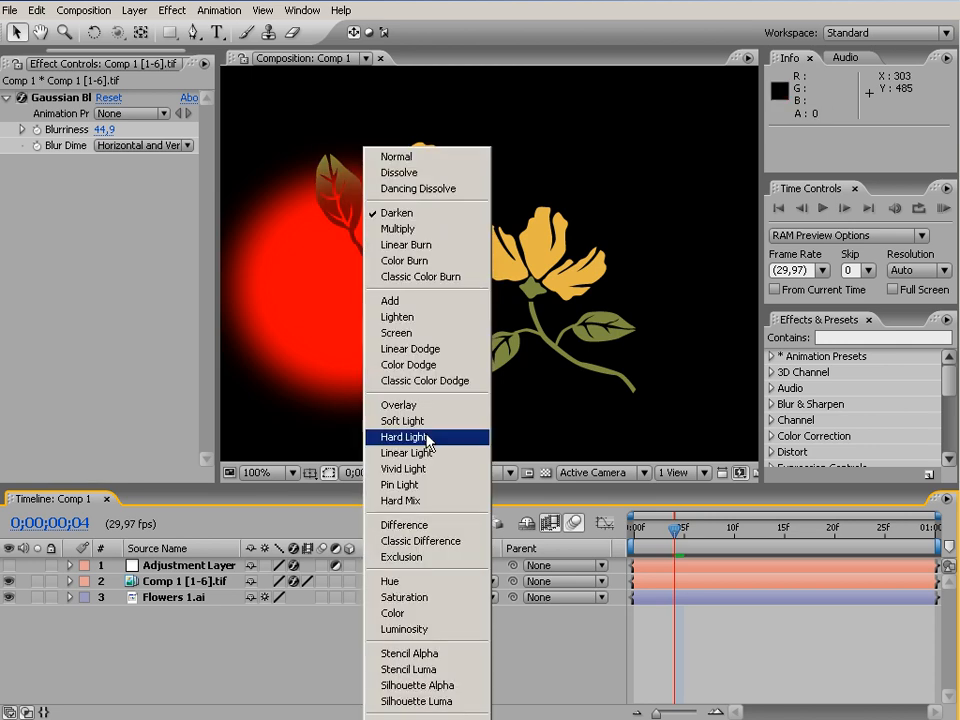
{"action": "left_click", "coordinate": [432, 225]}
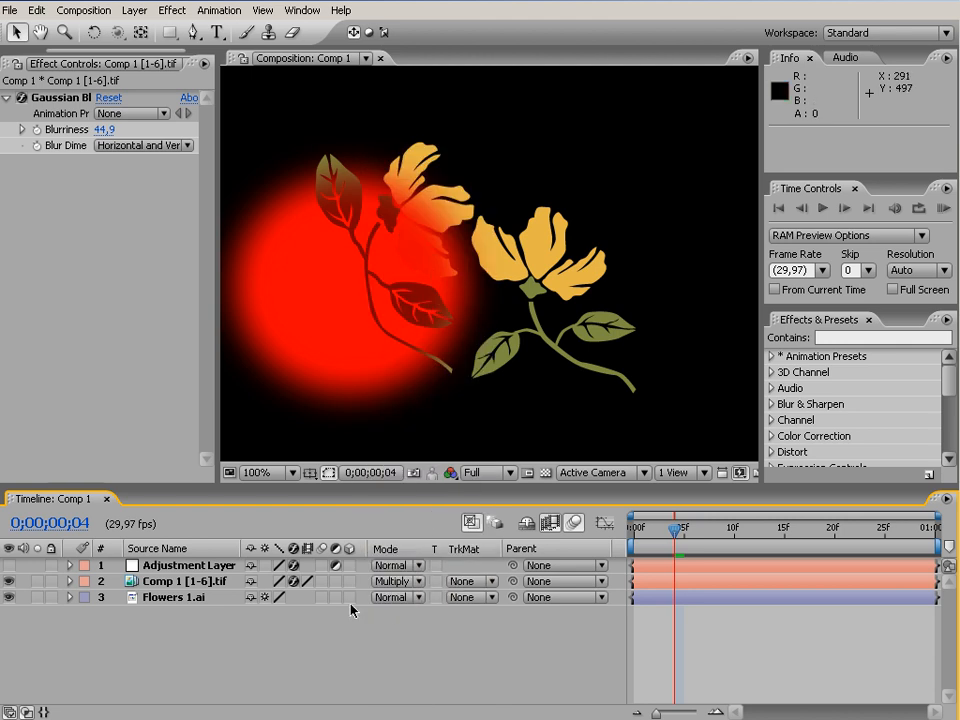
{"action": "left_click", "coordinate": [397, 588]}
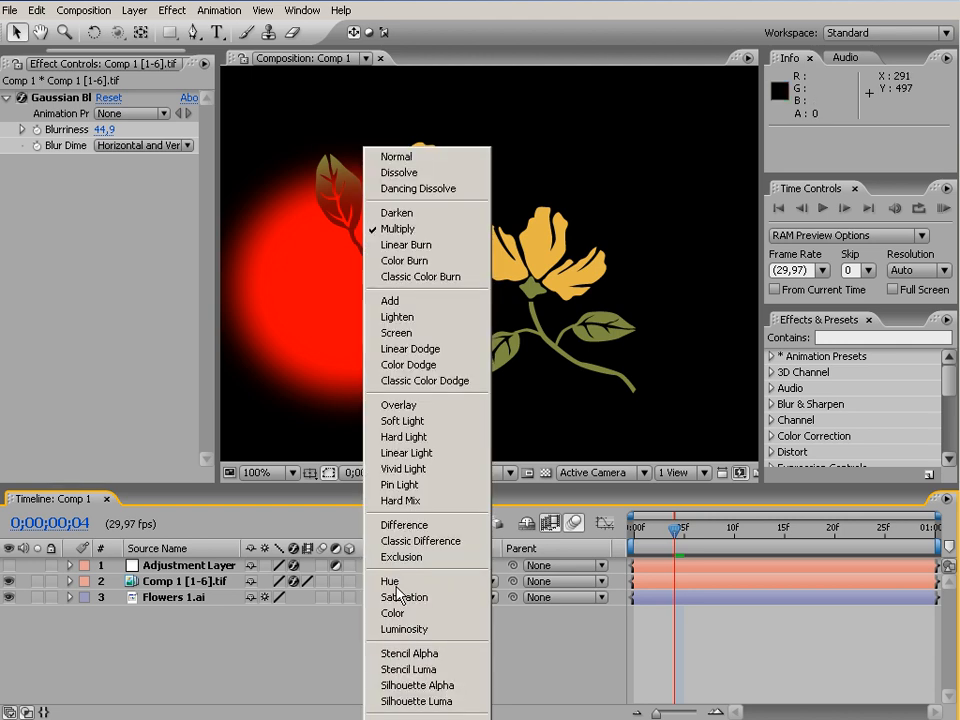
{"action": "left_click", "coordinate": [336, 660]}
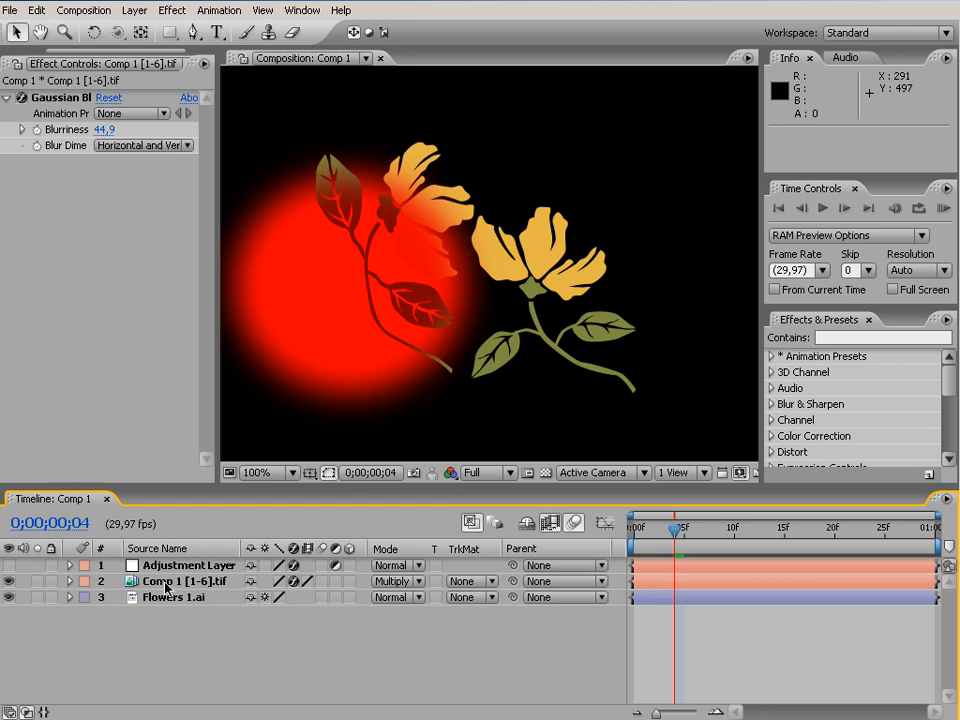
Select the Comp 1 [1-6].tif and Flowers 1.ai layers together.
{"action": "left_click", "coordinate": [197, 584]}
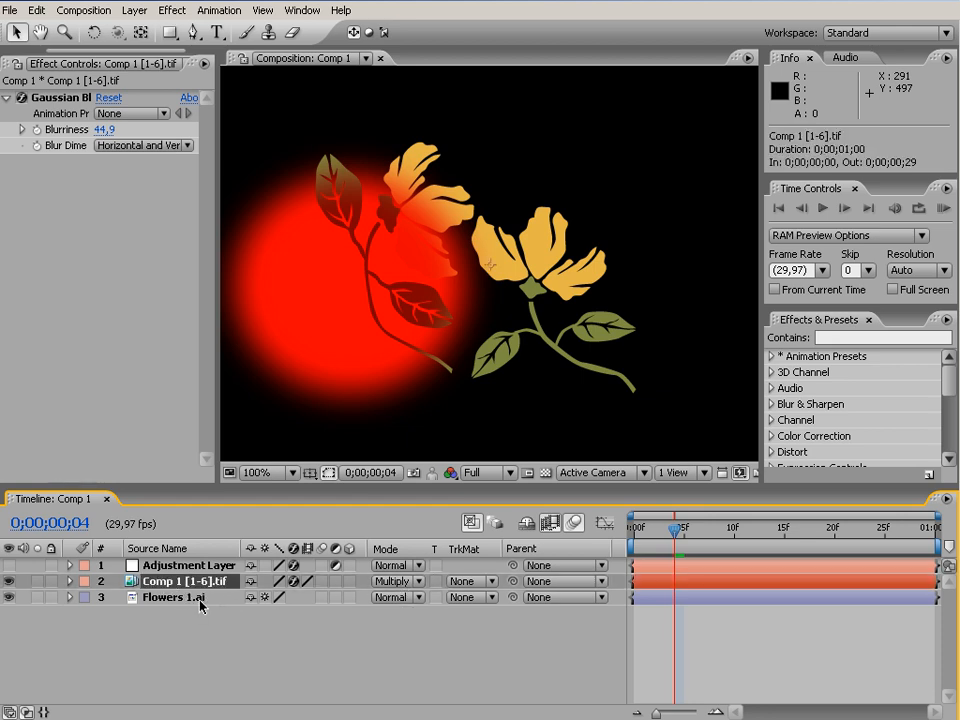
{"action": "left_click", "coordinate": [200, 600], "text": "shift"}
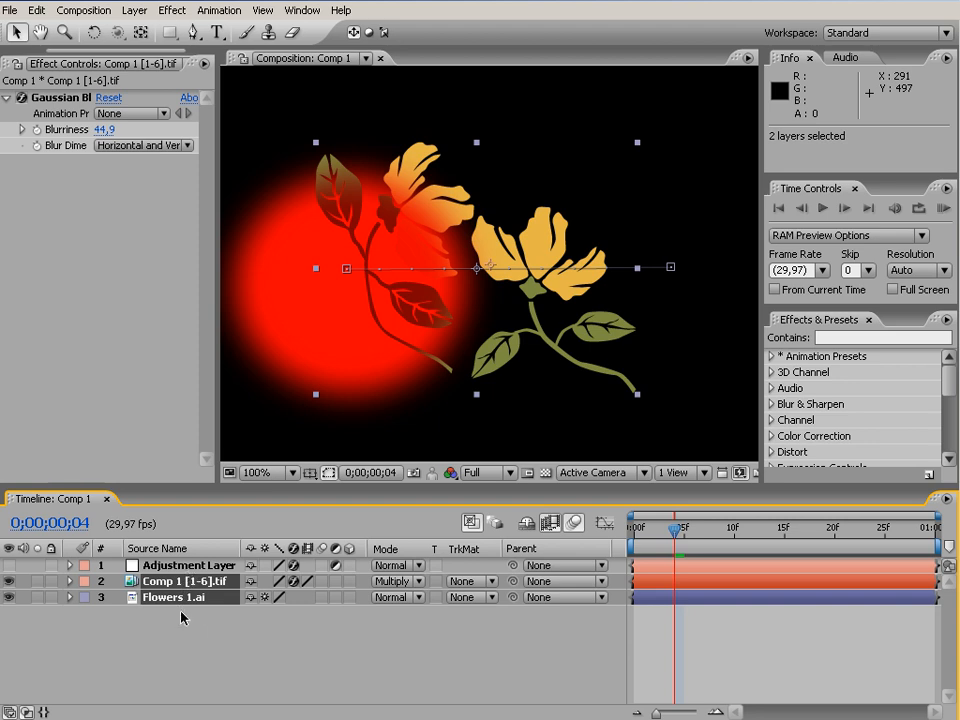